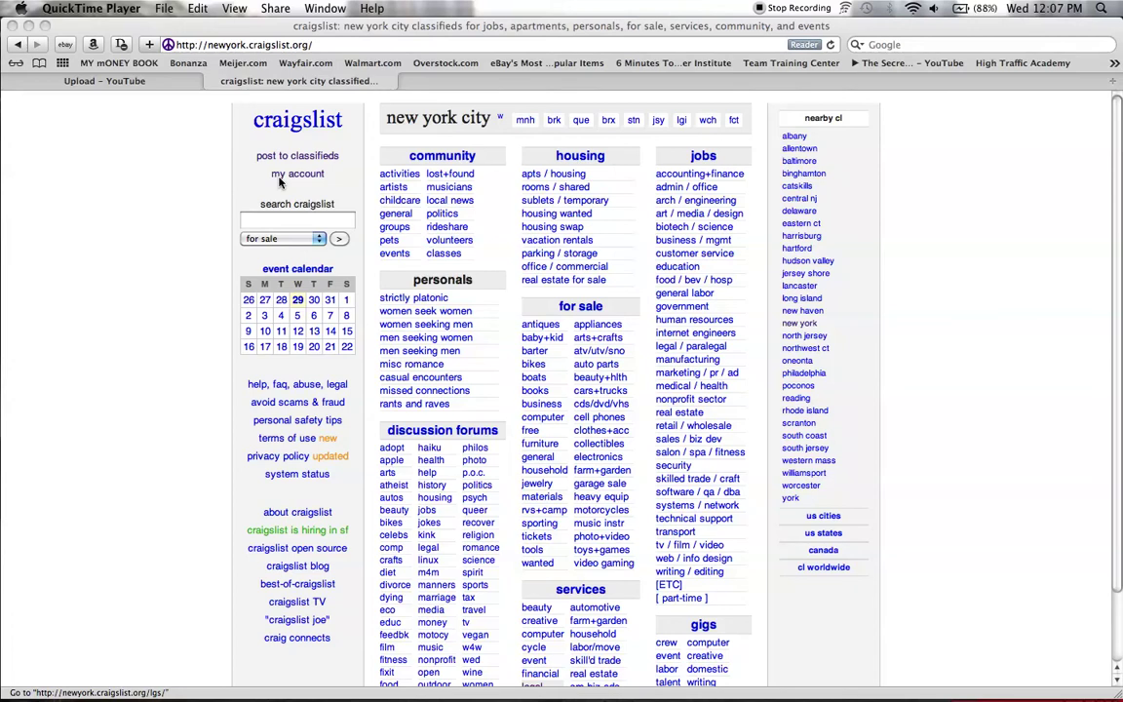
Bring up Safari and check that the address is newyork.craigslist.org.
key(XF86AudioRaiseVolume)
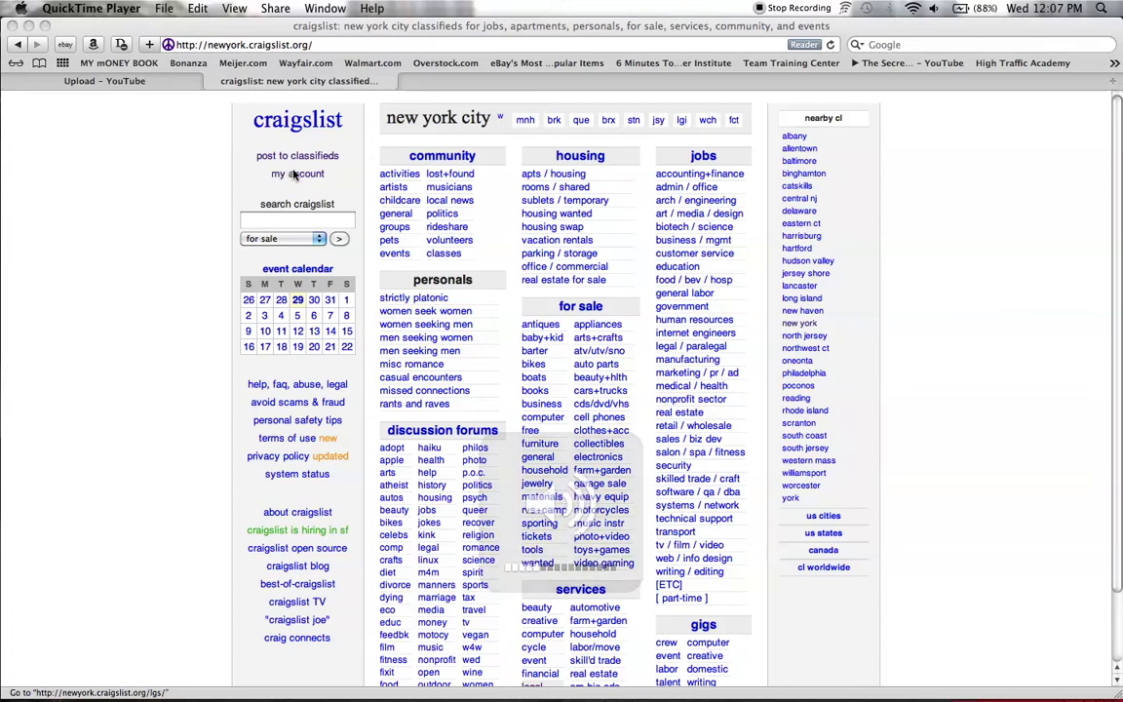
click(206, 159)
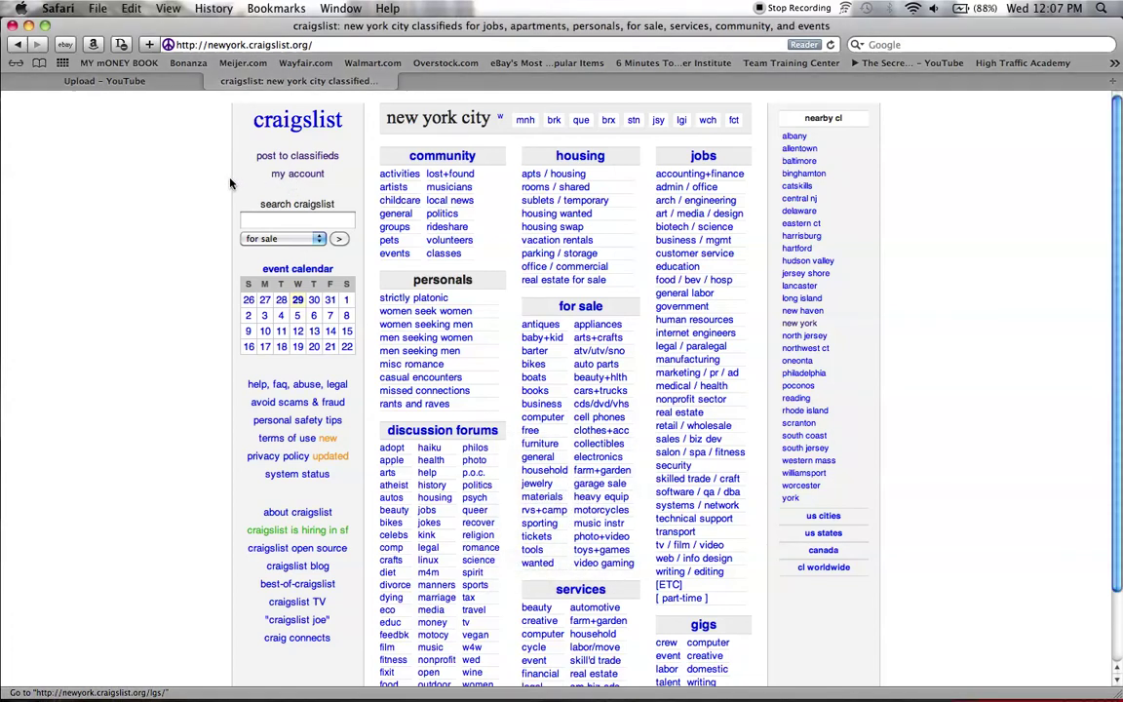
click(250, 44)
click(250, 44)
double_click(250, 44)
drag(250, 44, 313, 44)
click(313, 44)
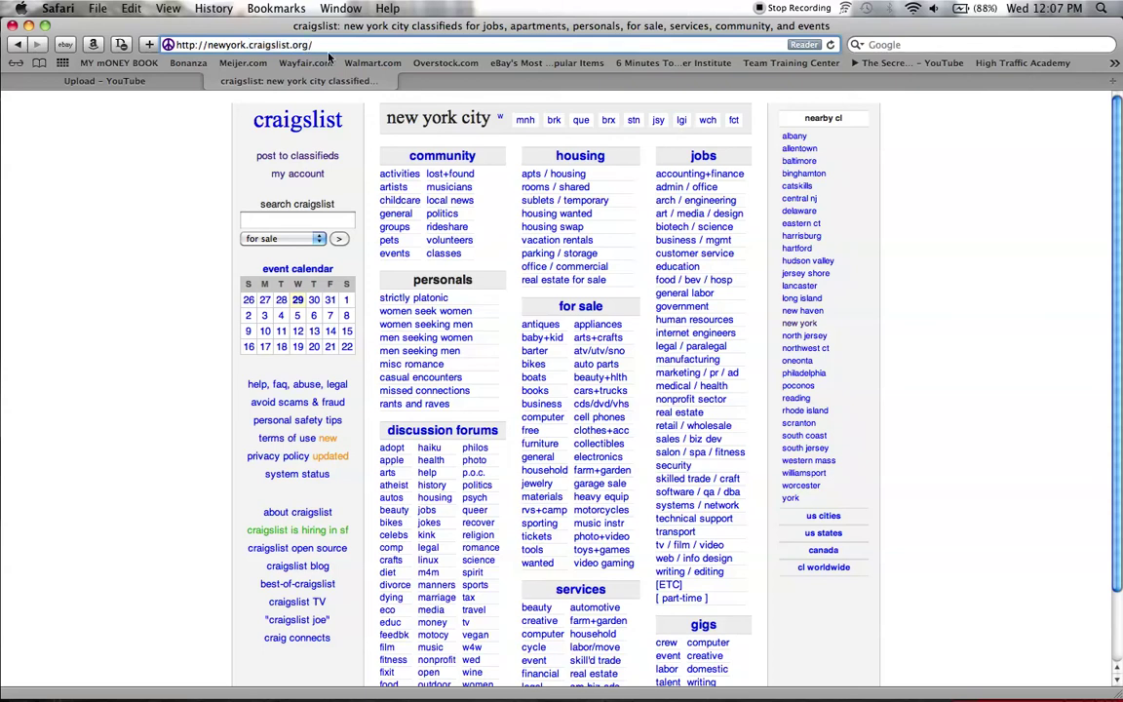
Choose a city site from the US cities list and start a new classified posting.
click(824, 515)
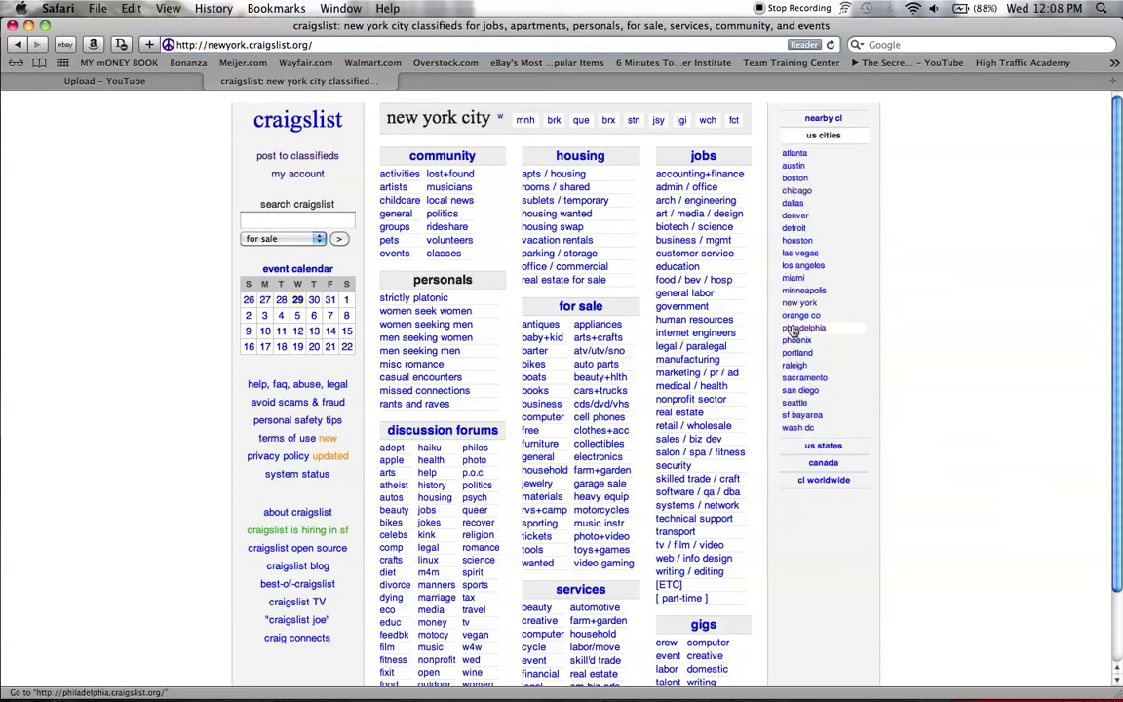
click(794, 314)
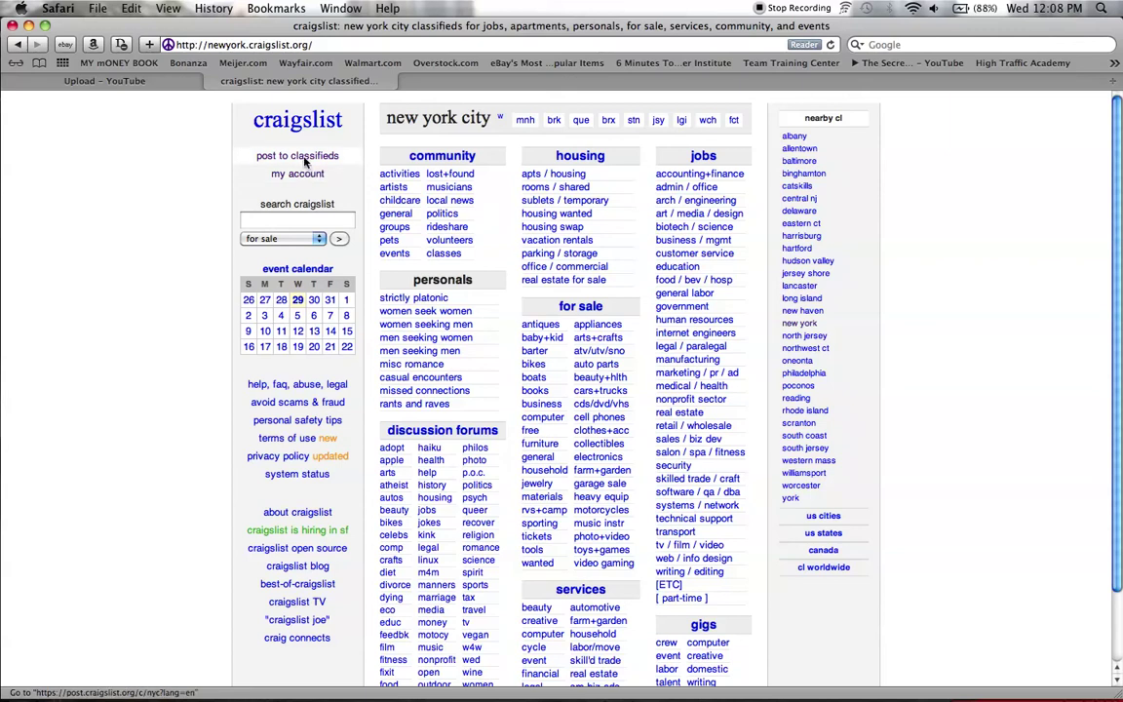
click(305, 163)
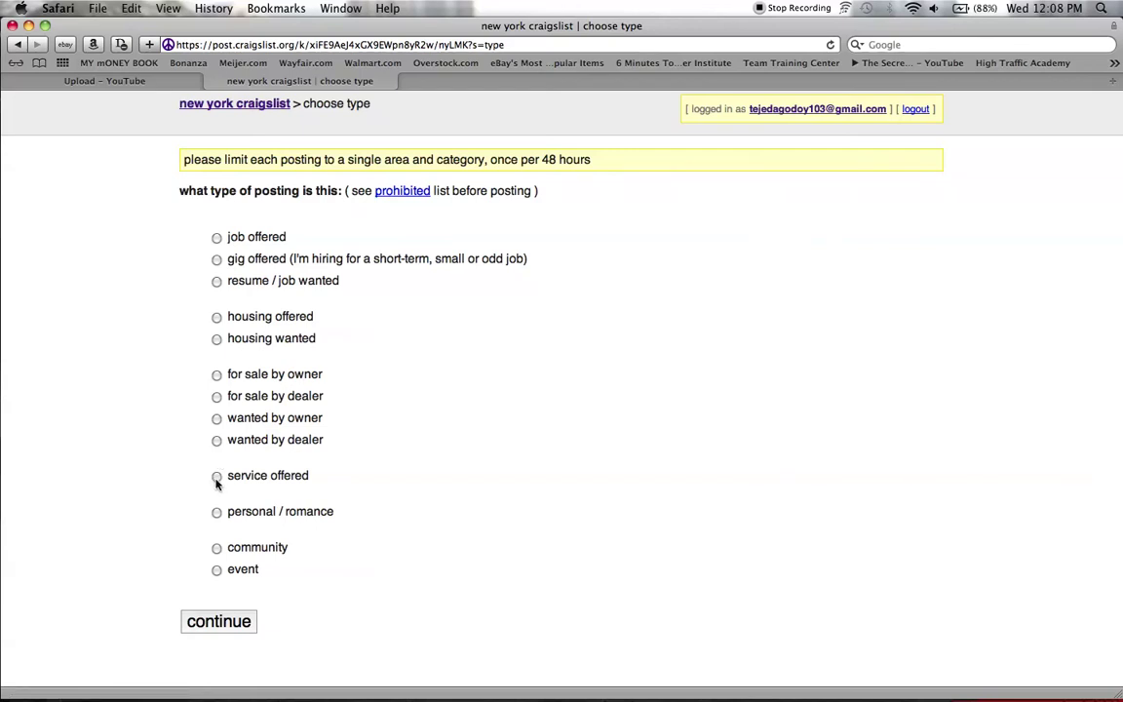
Make the posting a service offered in the small biz ads category.
click(217, 478)
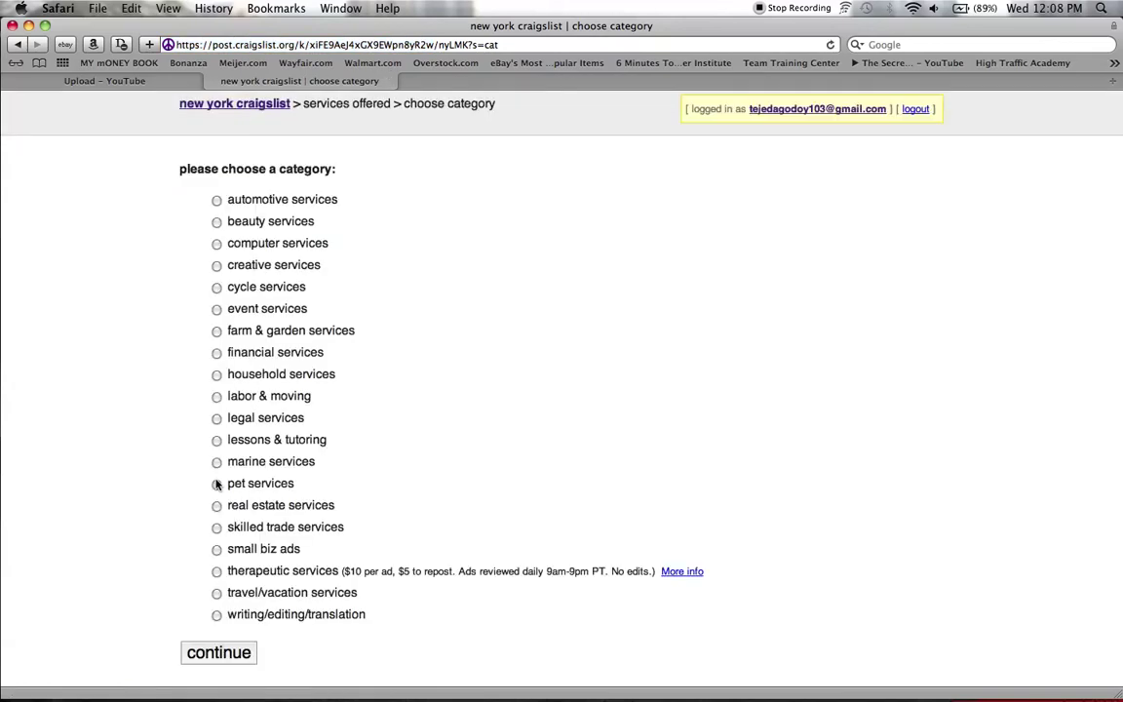
click(215, 550)
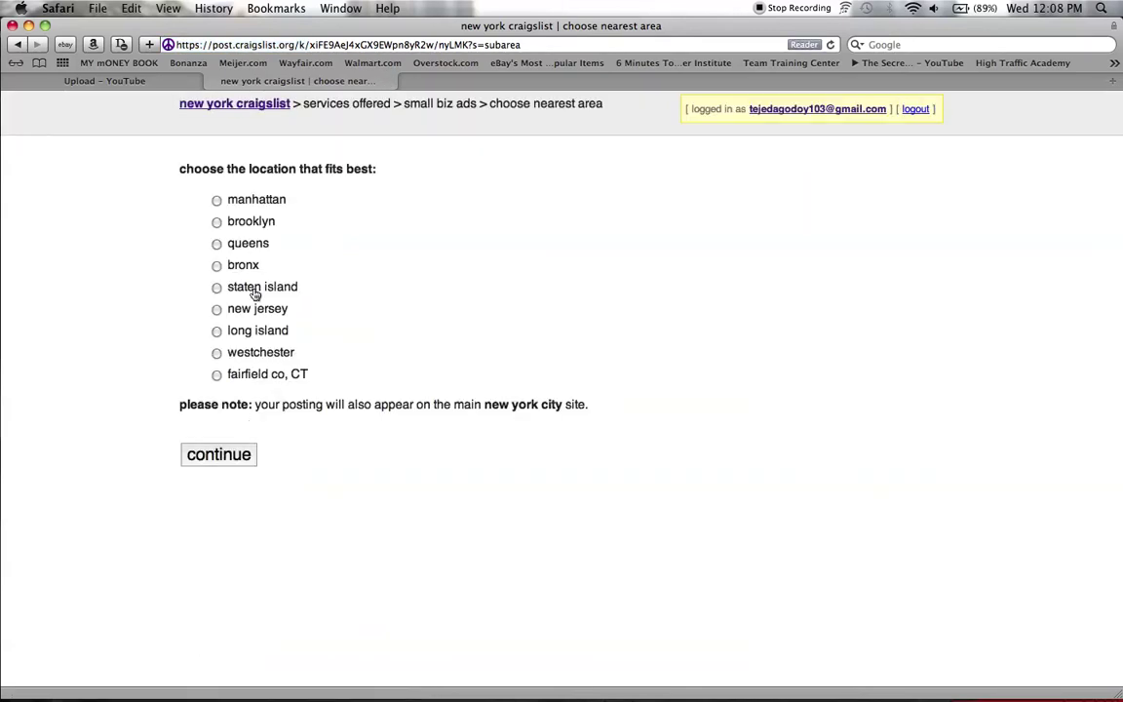
Set the area to manhattan and skip the neighborhood choice.
click(217, 200)
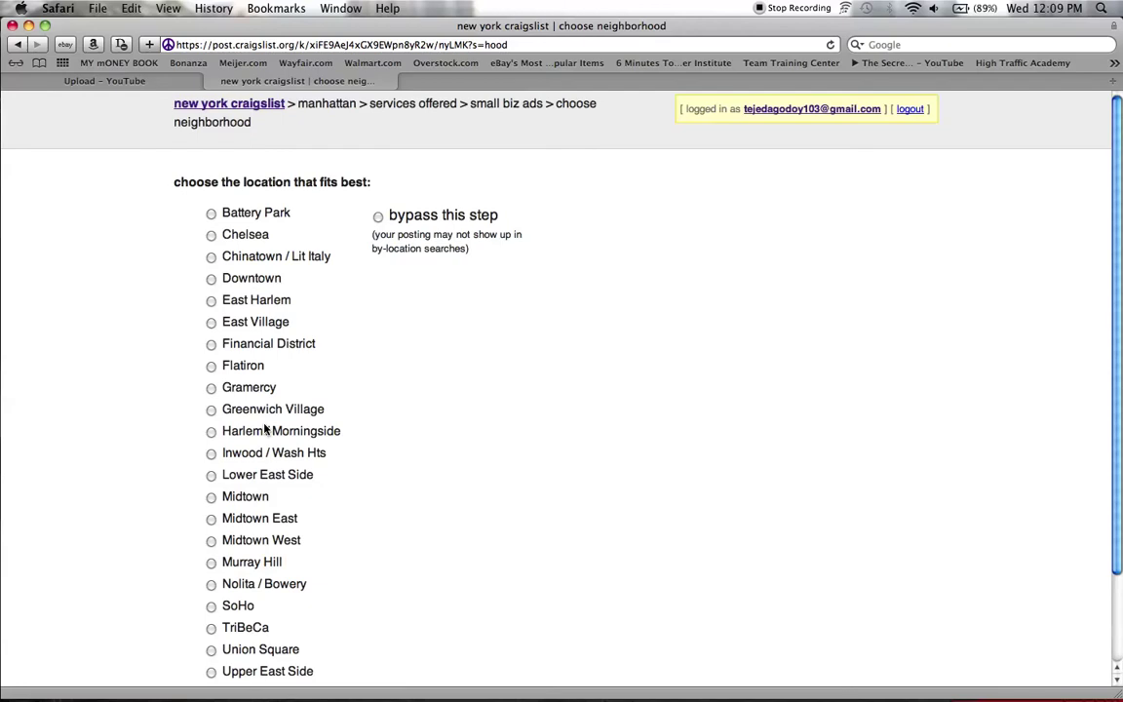
click(379, 217)
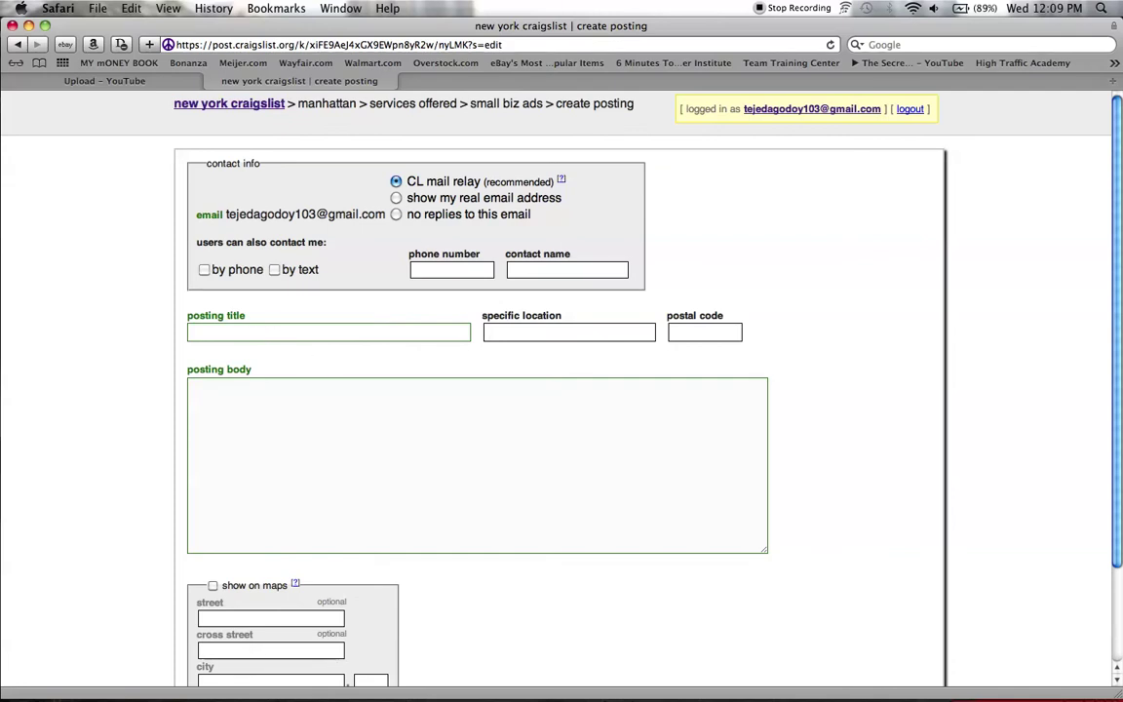
Enter title 'Make up to $300 per day . . .', location manhattan, postal code 10027, and paste the ad body.
click(329, 332)
text(Make)
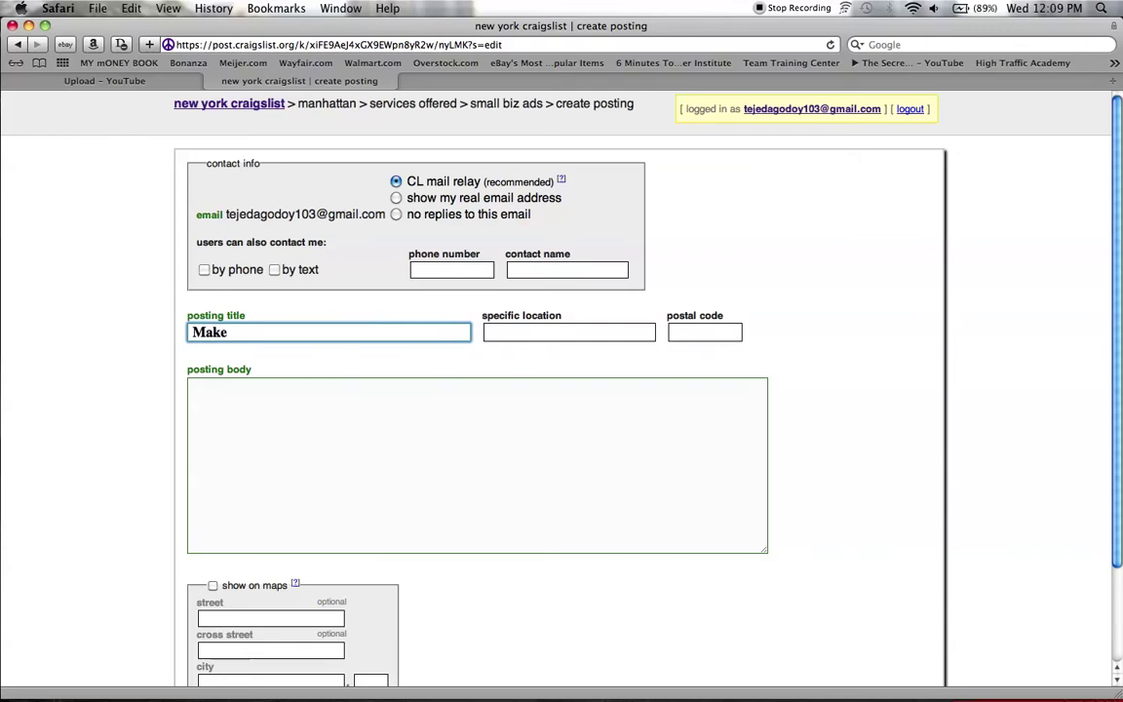
text( up to $300 per day . . .)
key(Tab)
text(manhattan)
key(Tab)
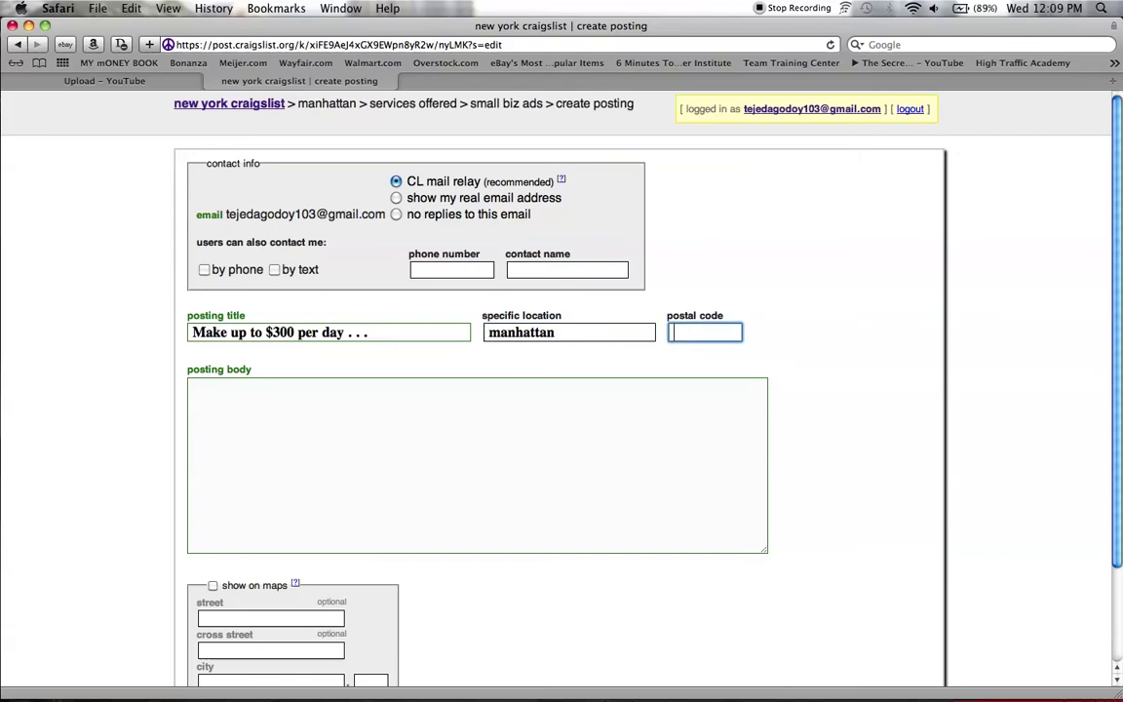
text(10027)
click(546, 400)
text(What would an extra $100 to $200 per day do for you and or your family ?  You can work this part time or full time !  looking for self motivated people  Start right away just go to :  http://www.makemoneywithnico.com)
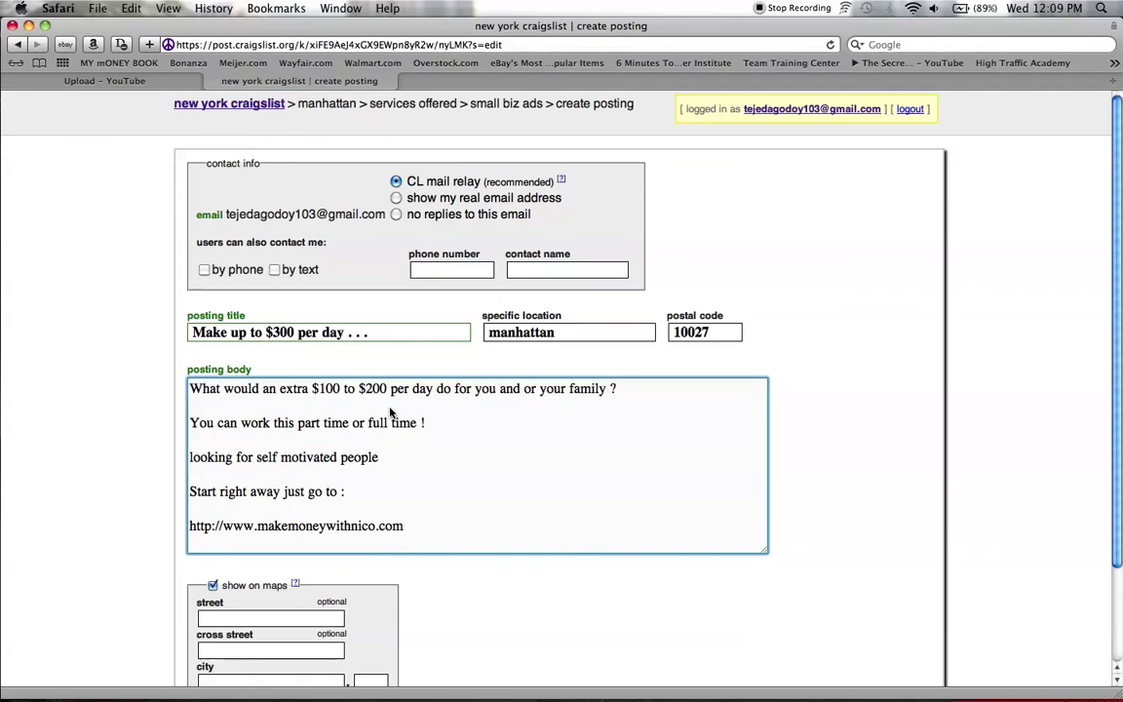
click(390, 407)
Add the line 'make money without recruiting' after the 'full time !' sentence.
click(426, 422)
key(Return)
key(Return)
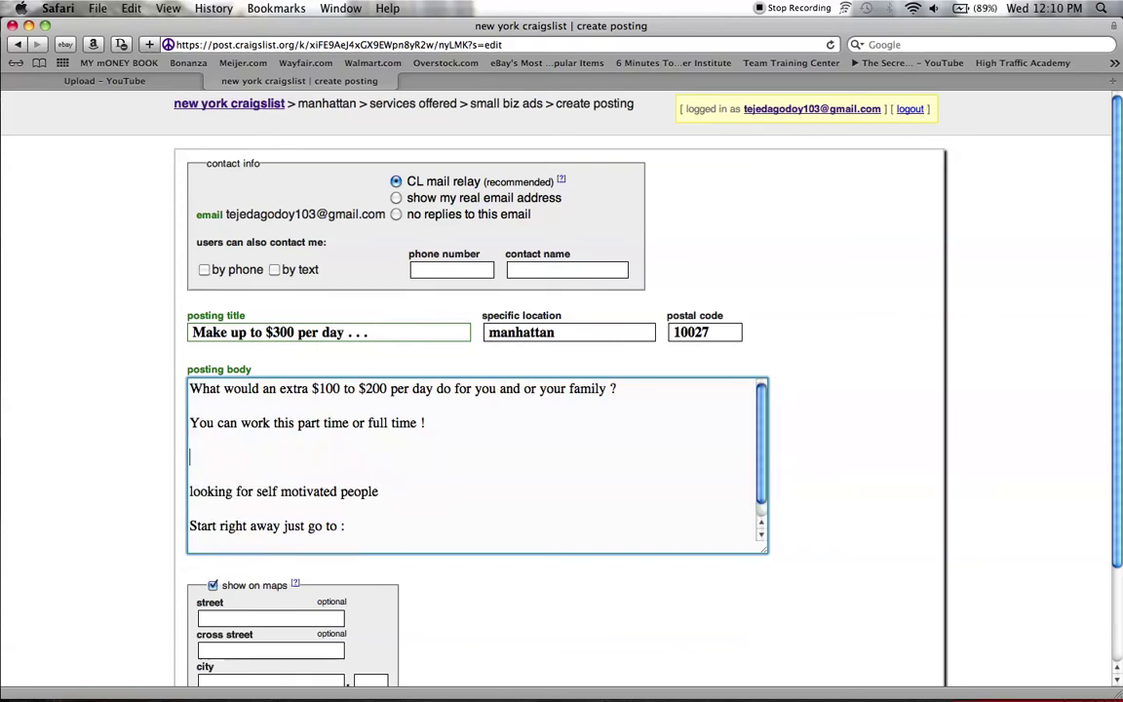
text(make money without re)
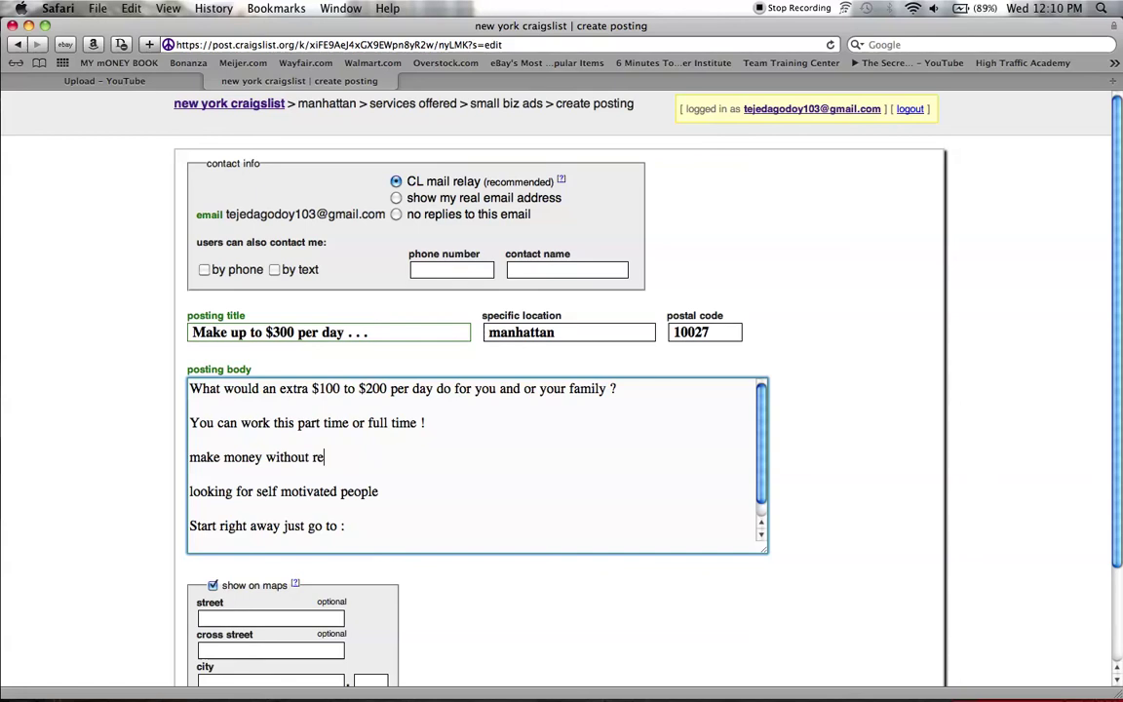
text(cruitin)
key(BackSpace)
text(g)
key(BackSpace)
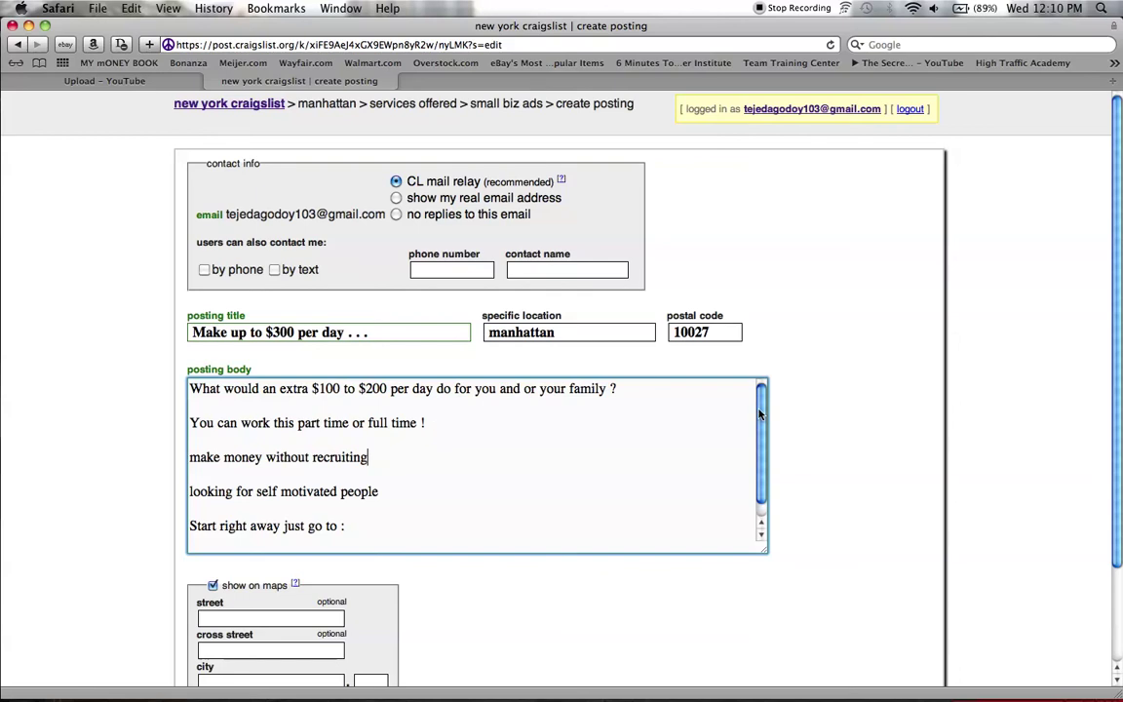
drag(761, 414, 761, 460)
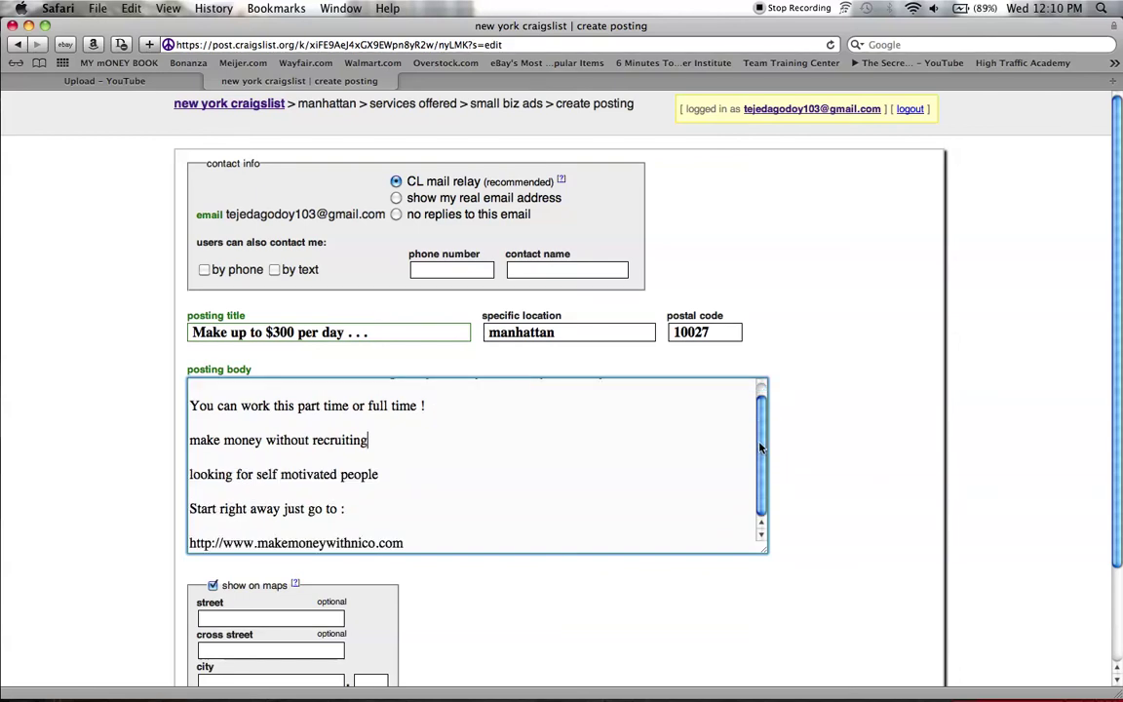
Uncheck 'show on maps' so the ad's location isn't displayed on a map.
scroll(752, 421, up, 1)
scroll(749, 419, up, 1)
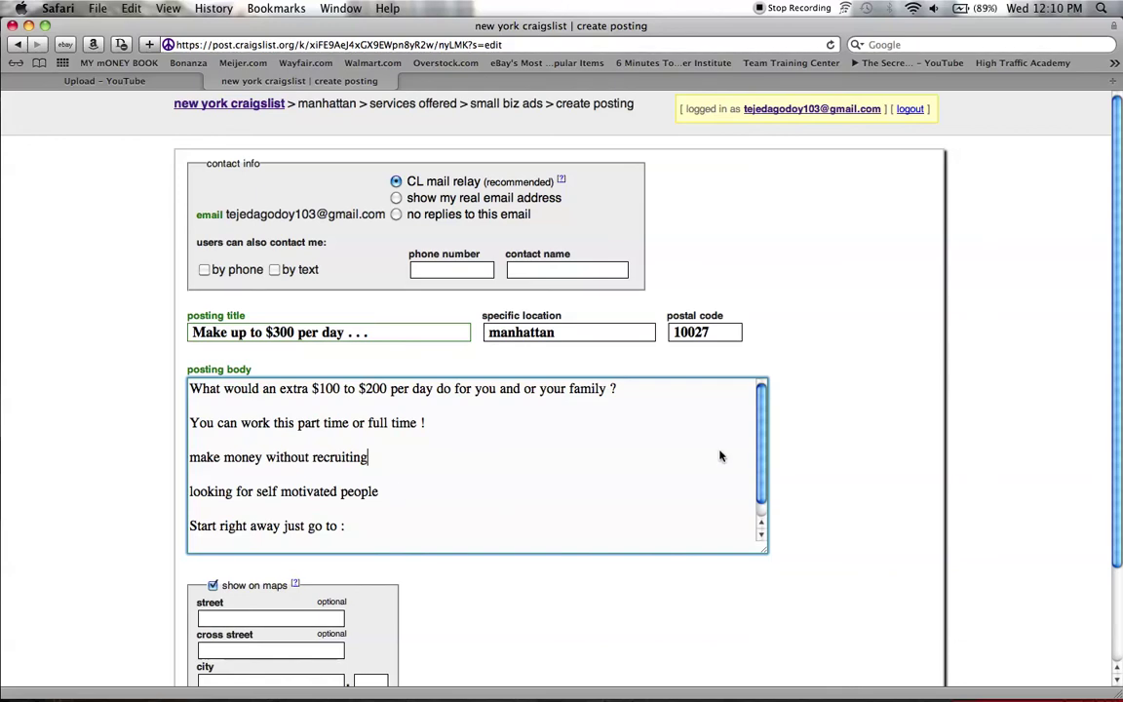
scroll(719, 455, down, 1)
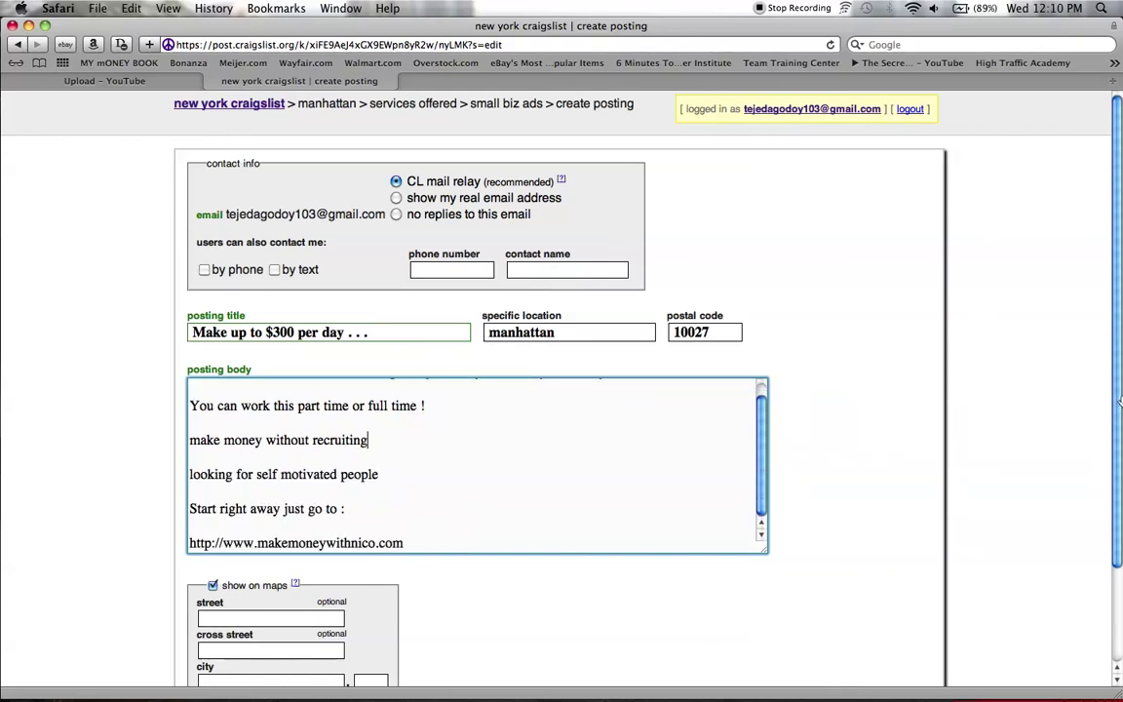
scroll(1120, 450, down, 2)
scroll(682, 487, down, 1)
click(214, 470)
click(215, 470)
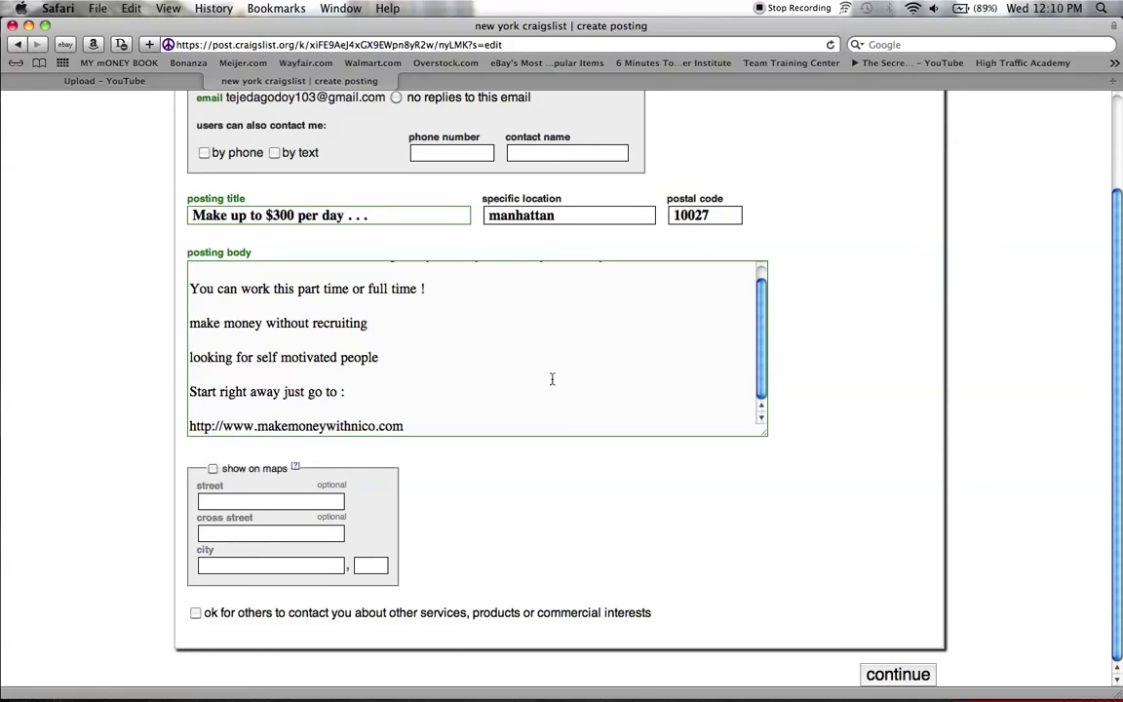
Check the body's closing 'Start right away just go to :' lines and the makemoneywithnico.com link.
click(522, 410)
drag(522, 410, 459, 416)
click(459, 419)
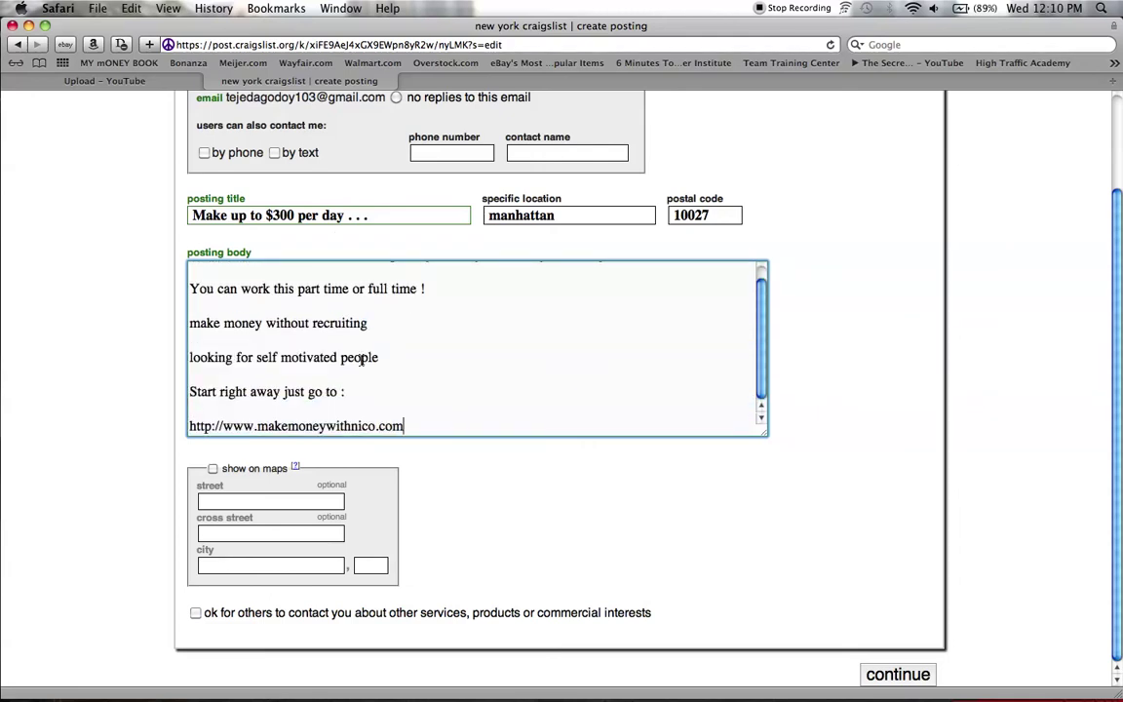
drag(362, 359, 345, 393)
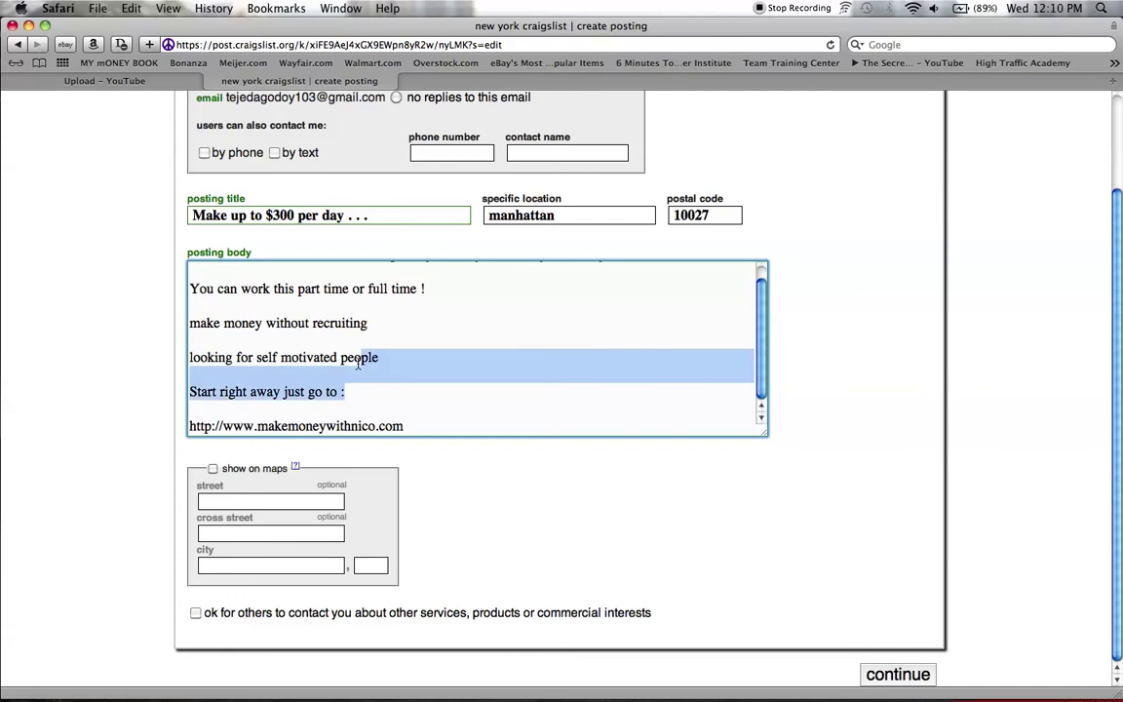
triple_click(322, 427)
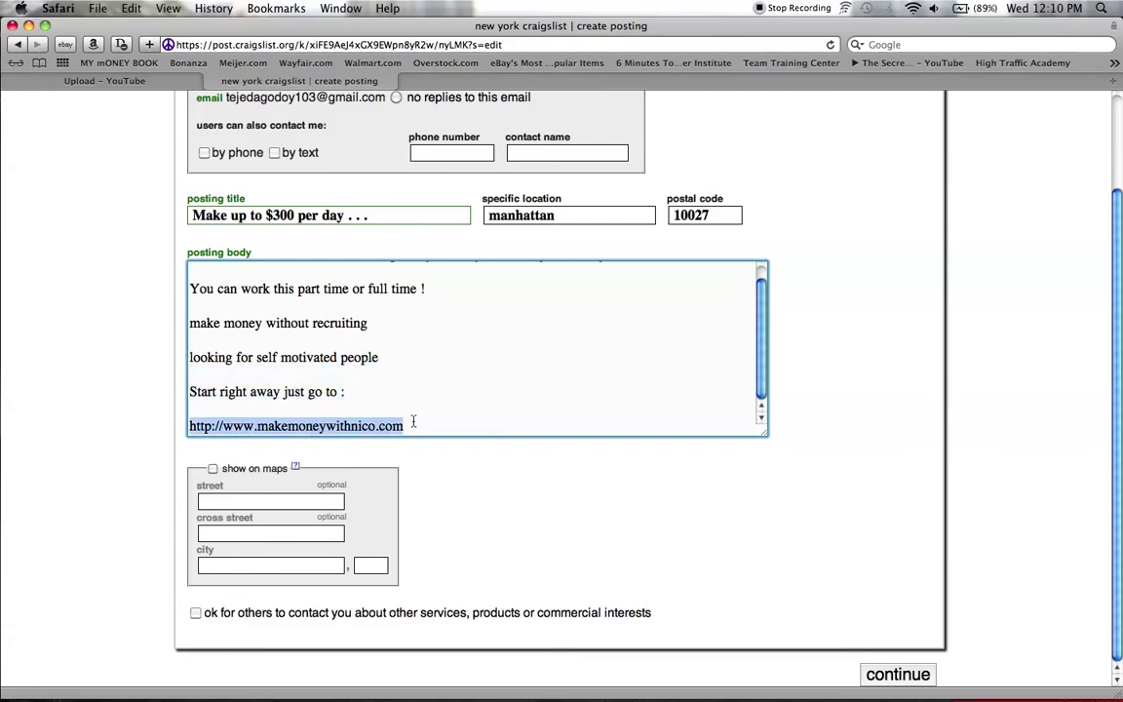
click(453, 425)
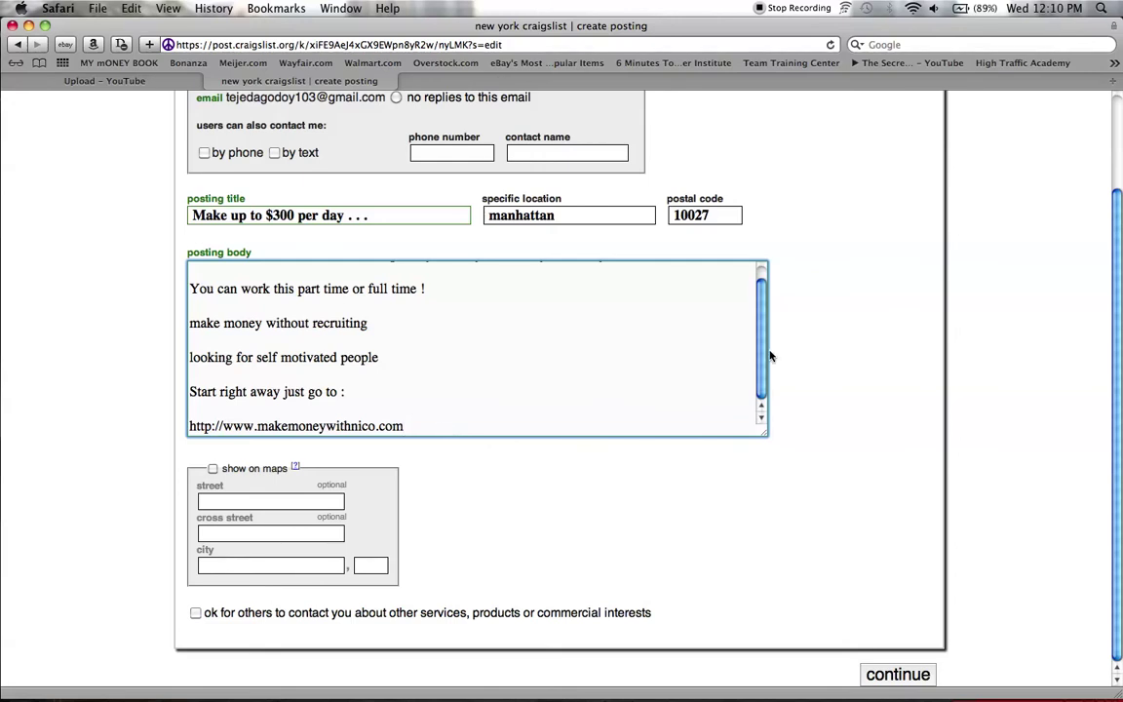
drag(763, 356, 792, 389)
scroll(1119, 336, up, 3)
scroll(1119, 337, down, 3)
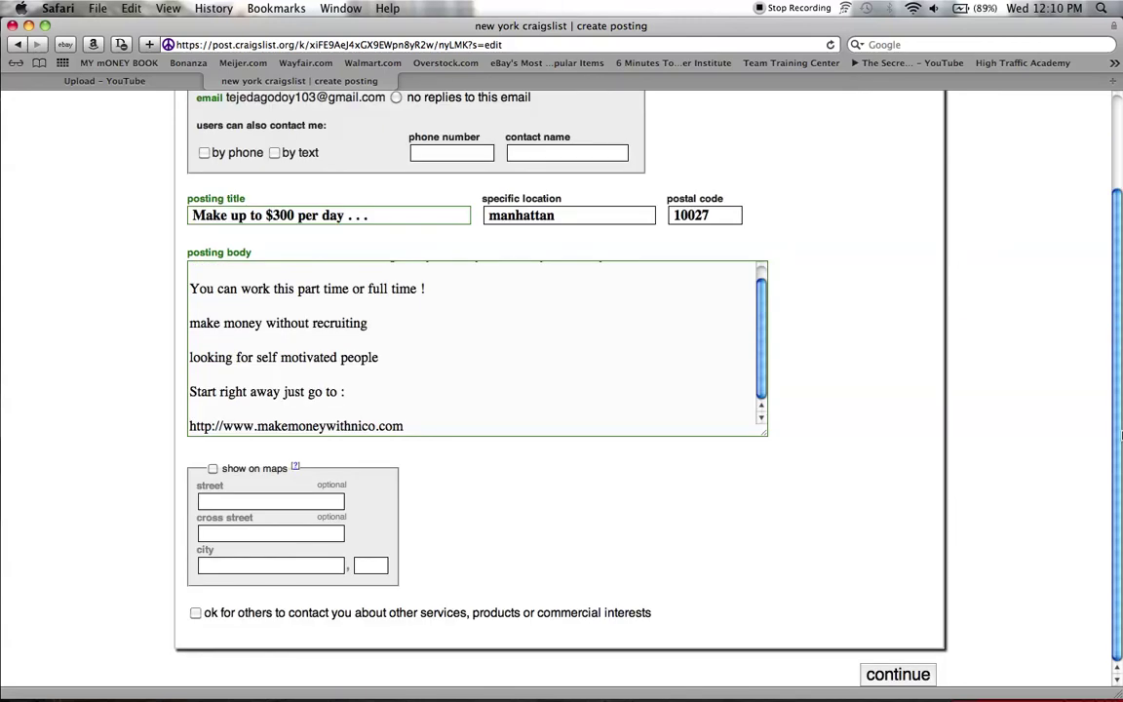
Continue without images and publish the 'Make up to $300 per day . . .' ad from the preview.
click(897, 674)
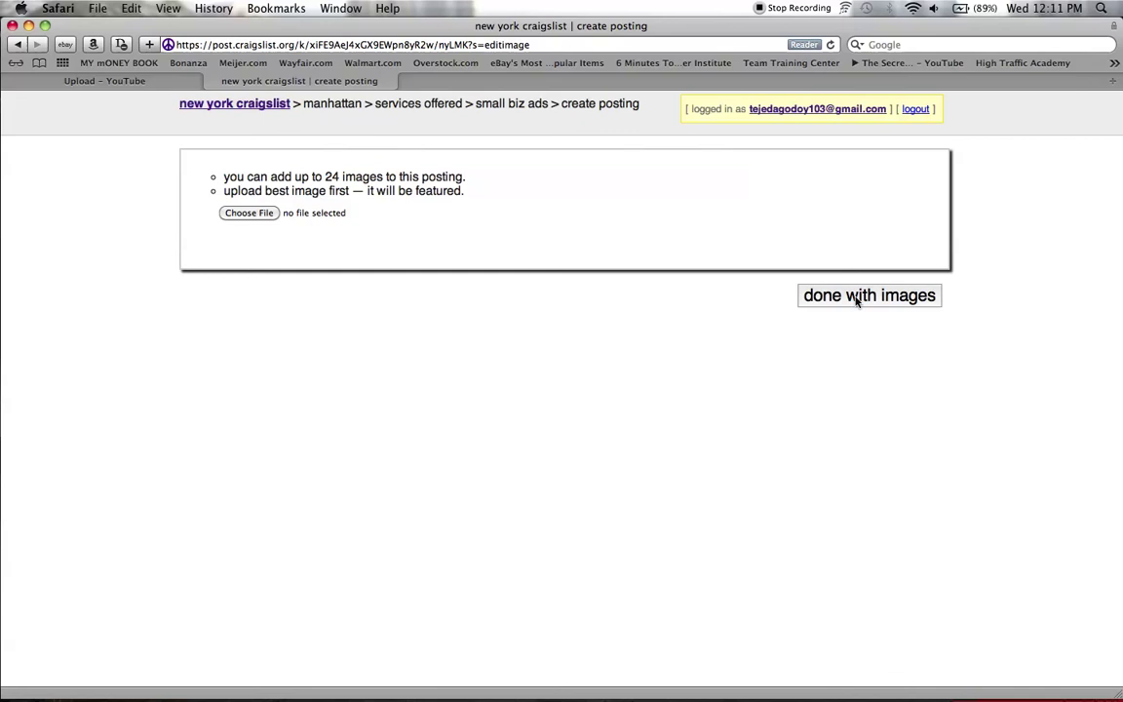
click(856, 300)
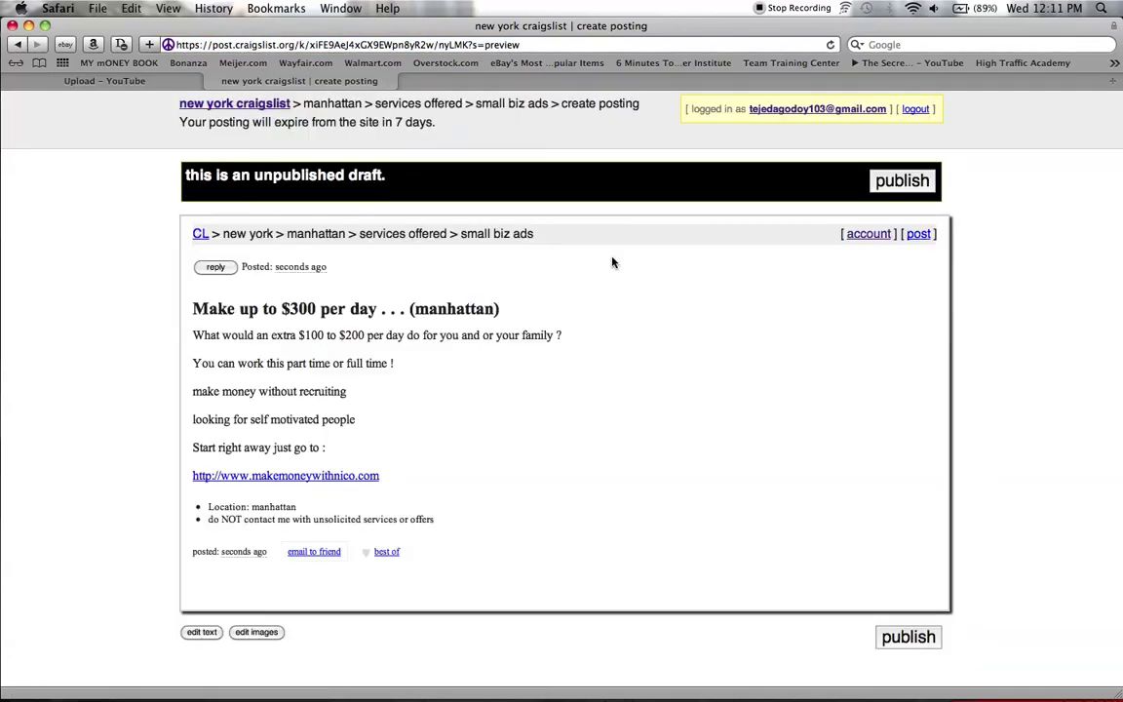
click(907, 640)
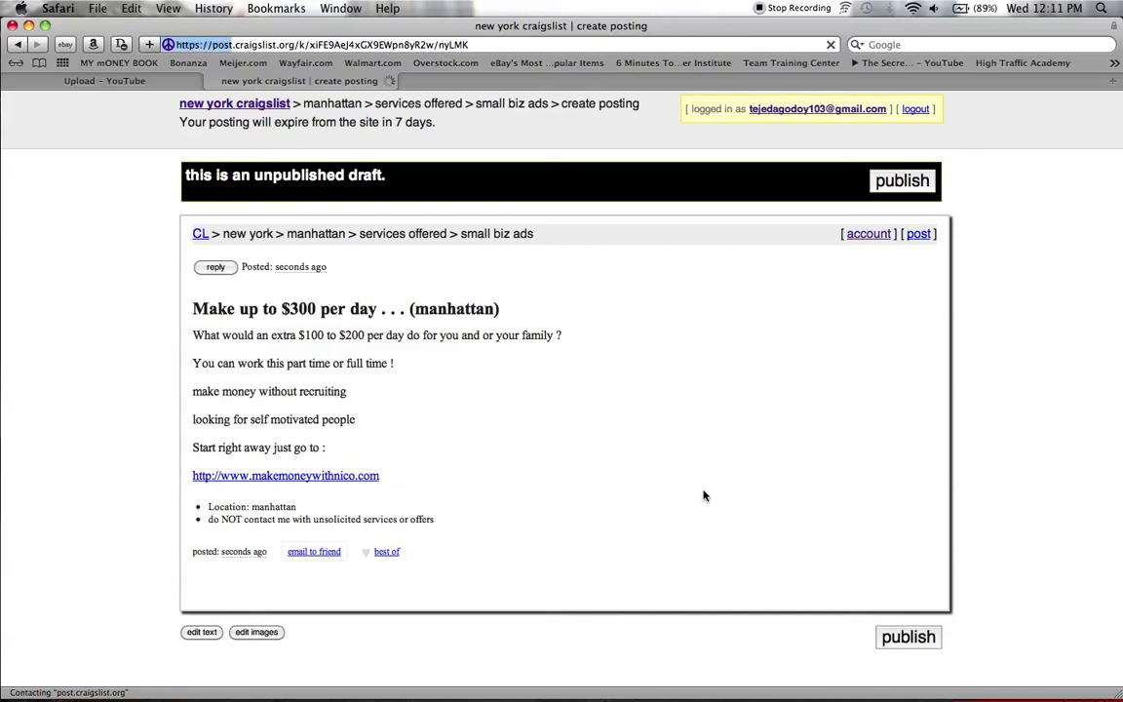